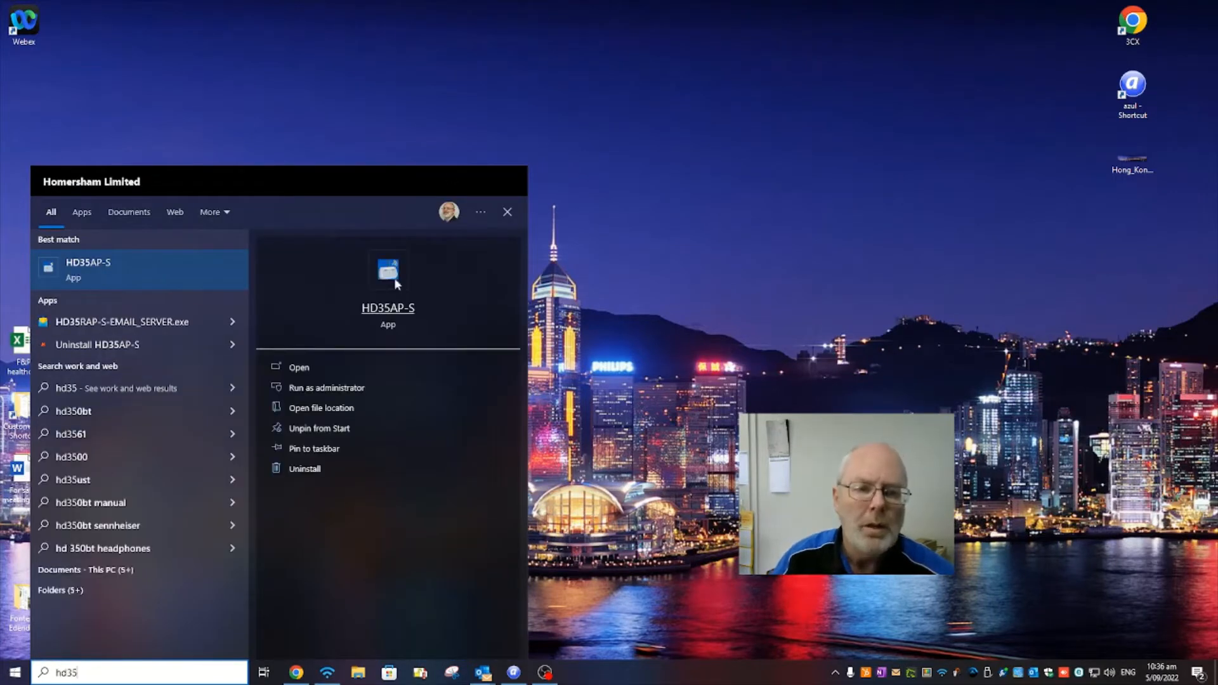
# Launch HD35AP-S and set the TCP client server address to 192.168.63.48 in the connection type settings
pyautogui.click(388, 309)
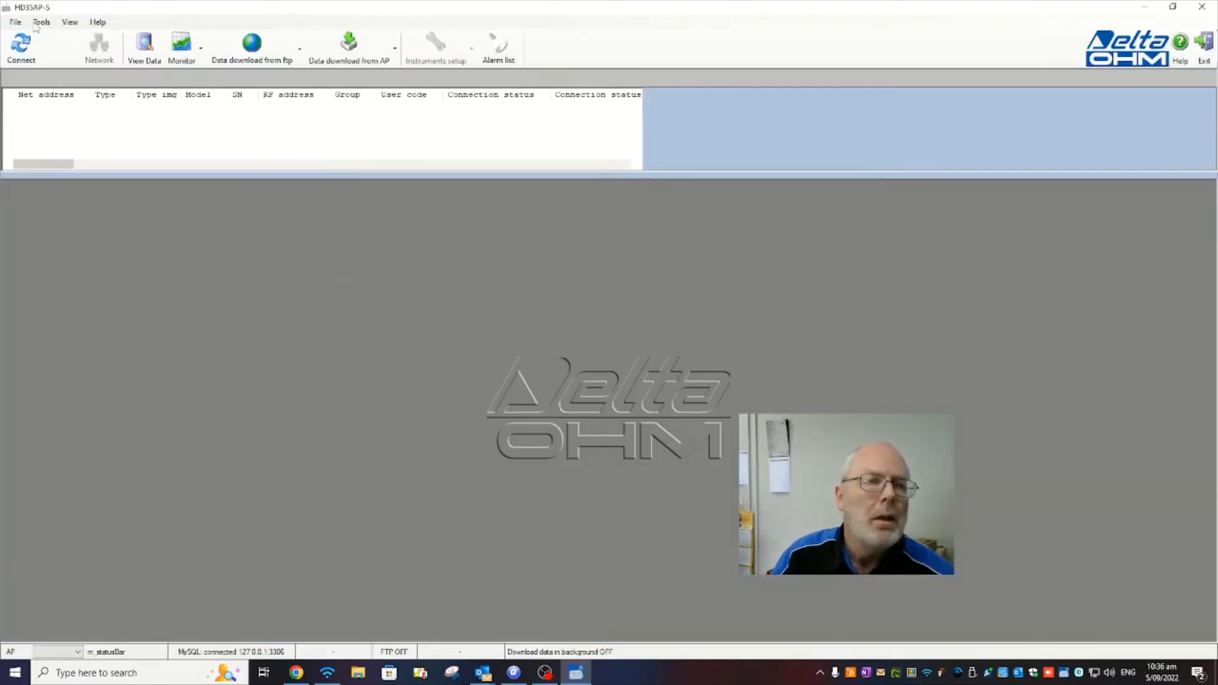
pyautogui.click(17, 23)
pyautogui.moveTo(41, 23)
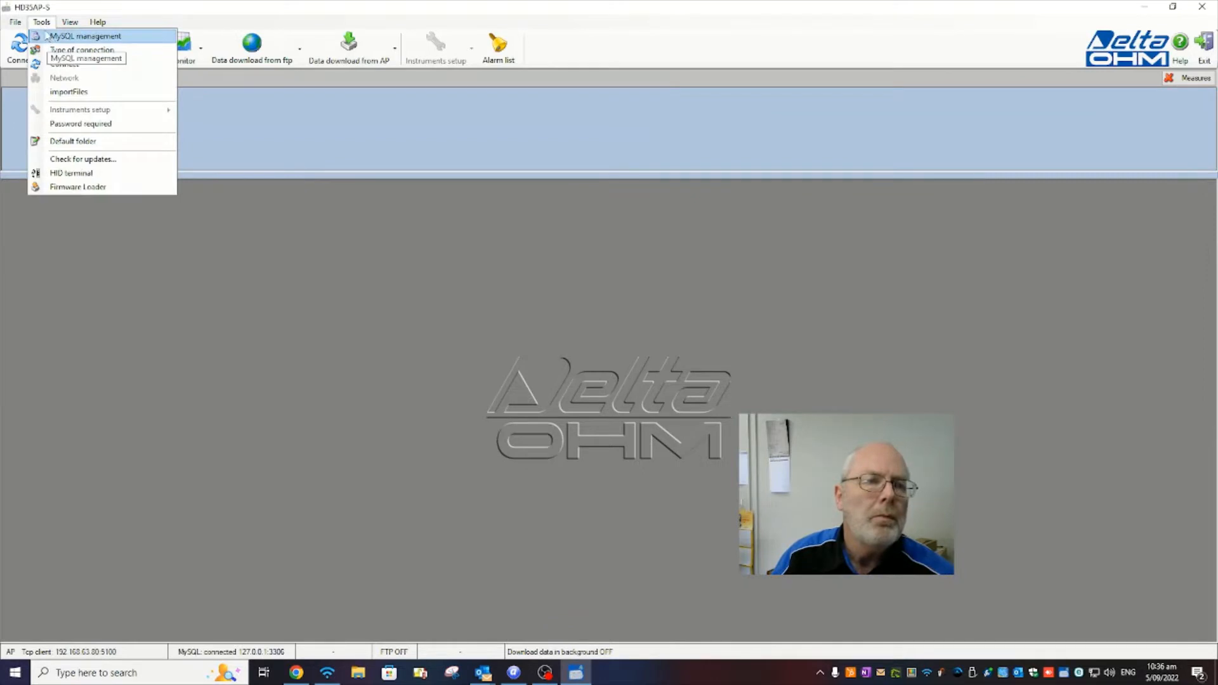
pyautogui.click(57, 50)
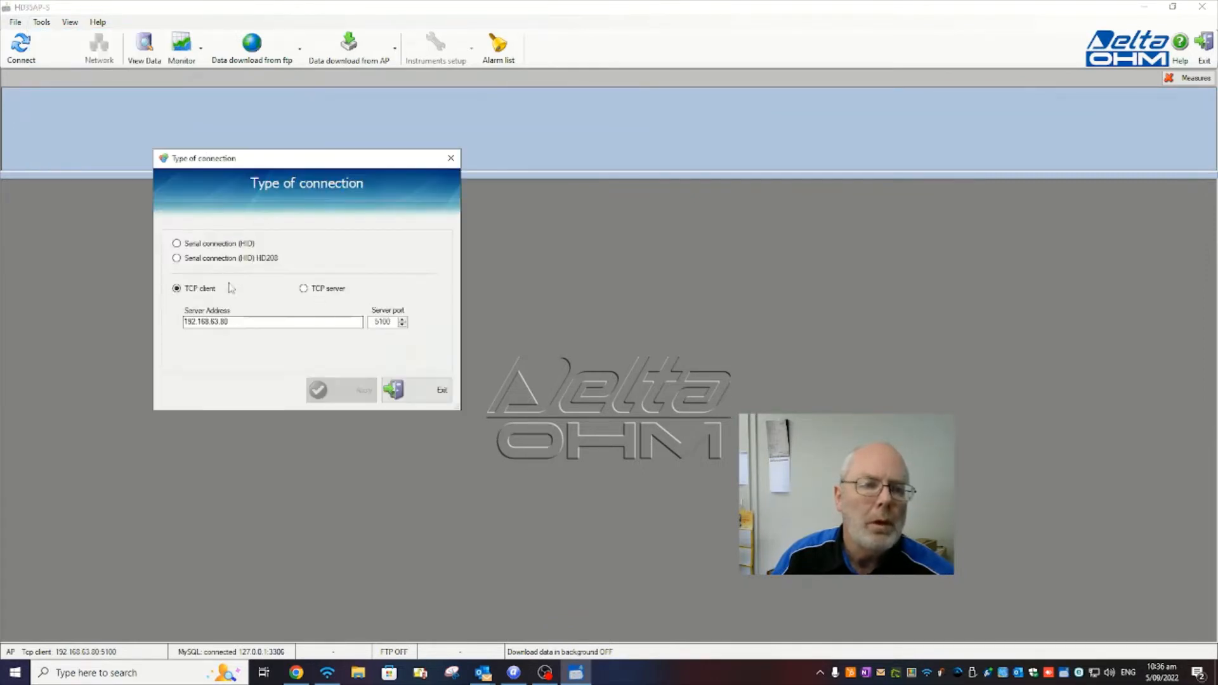
pyautogui.click(243, 324)
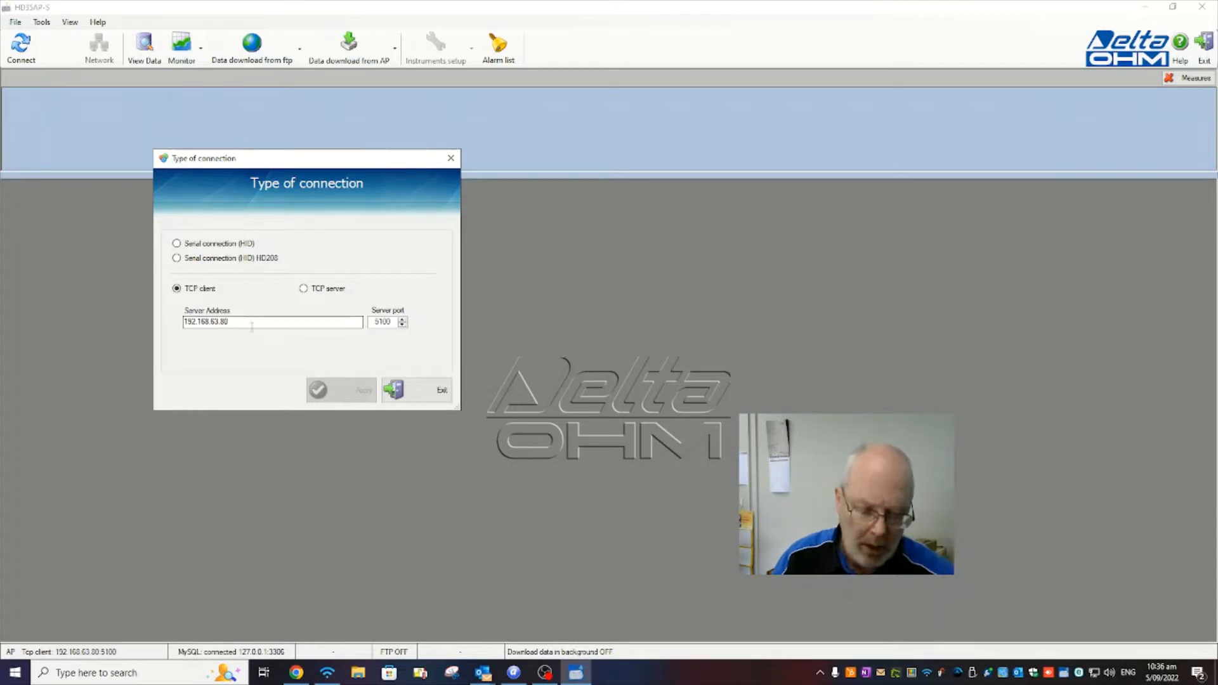
pyautogui.press('BackSpace')
pyautogui.press('BackSpace')
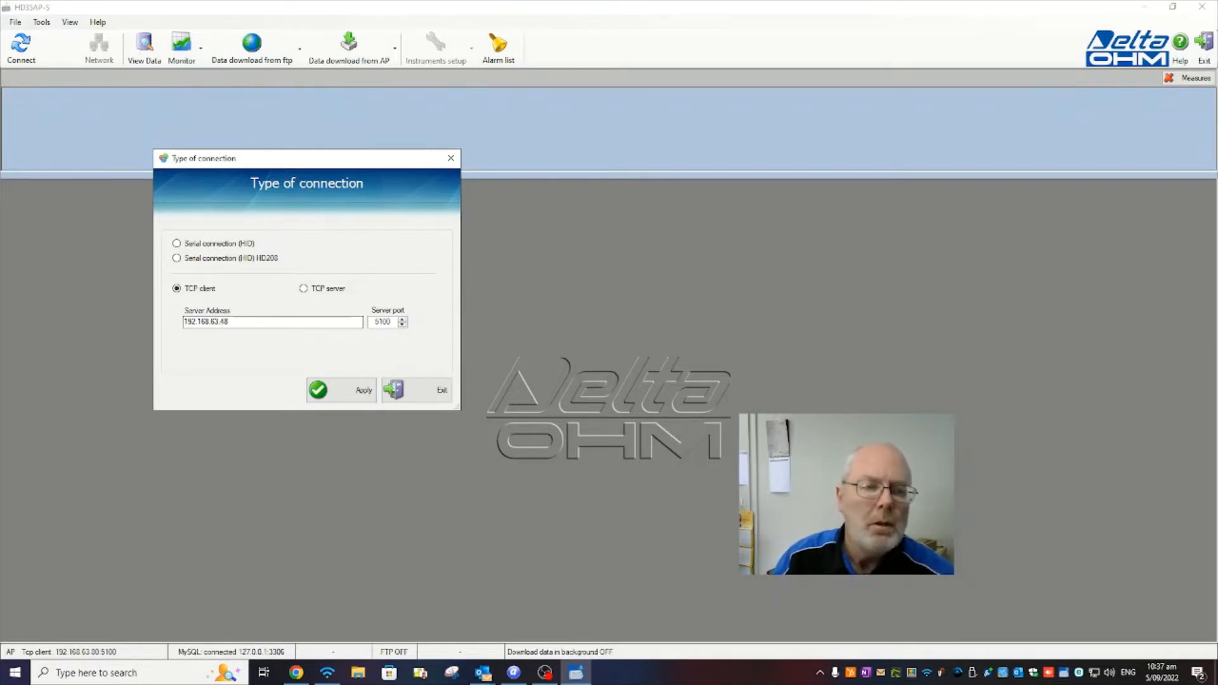
pyautogui.click(326, 398)
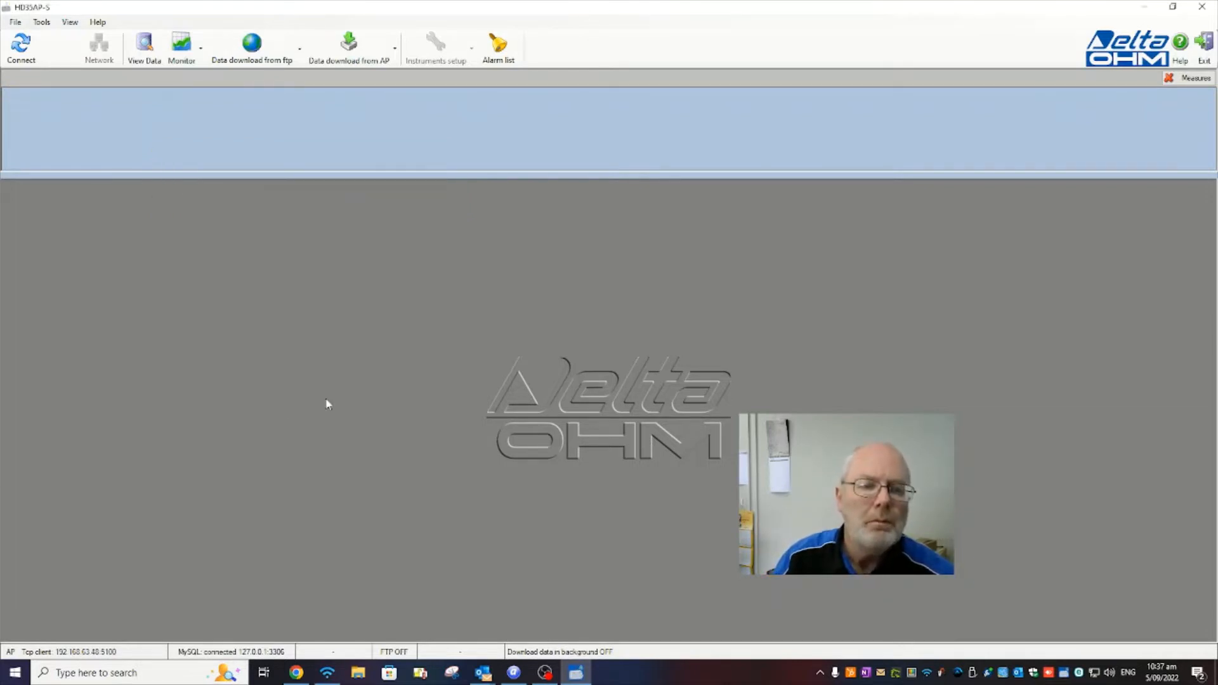
# Connect to the access point and open the dialog for downloading data from the Access Point
pyautogui.click(21, 49)
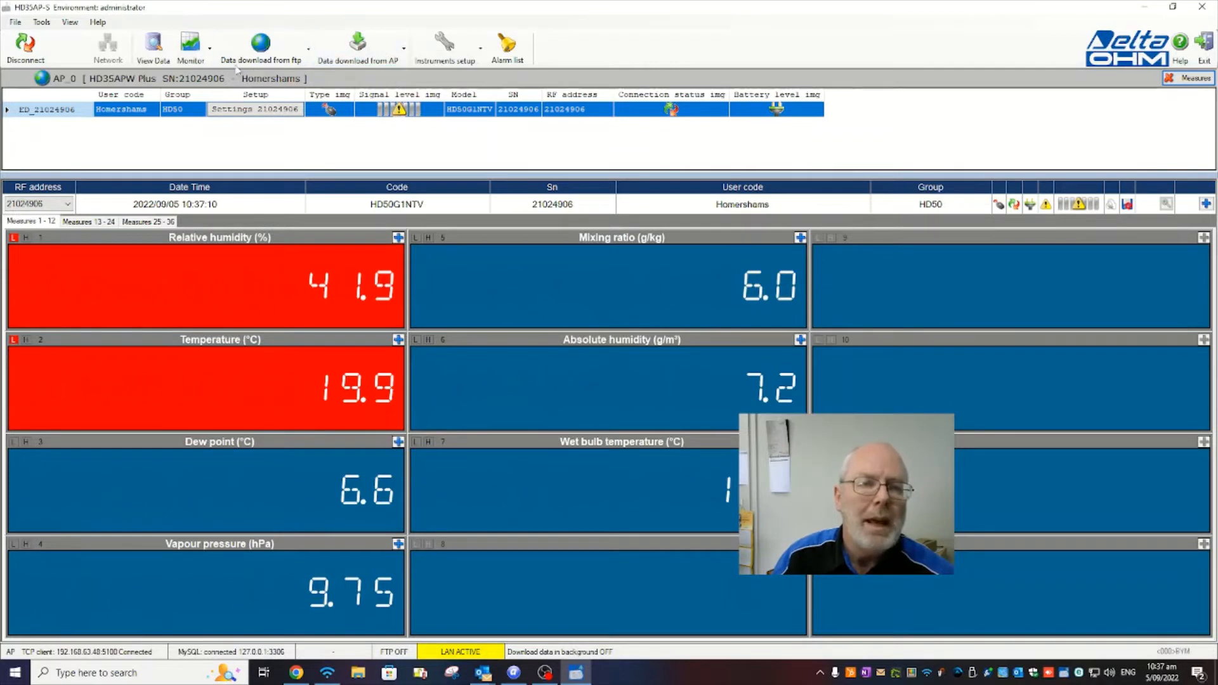
pyautogui.click(404, 50)
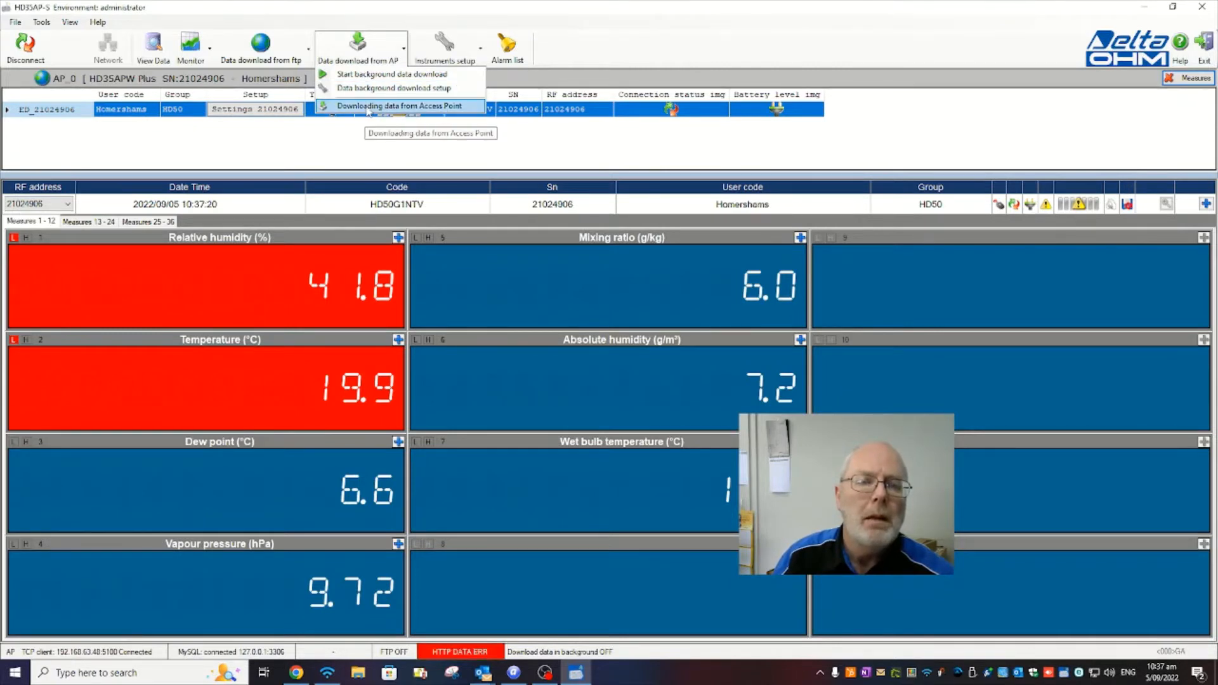
pyautogui.click(369, 106)
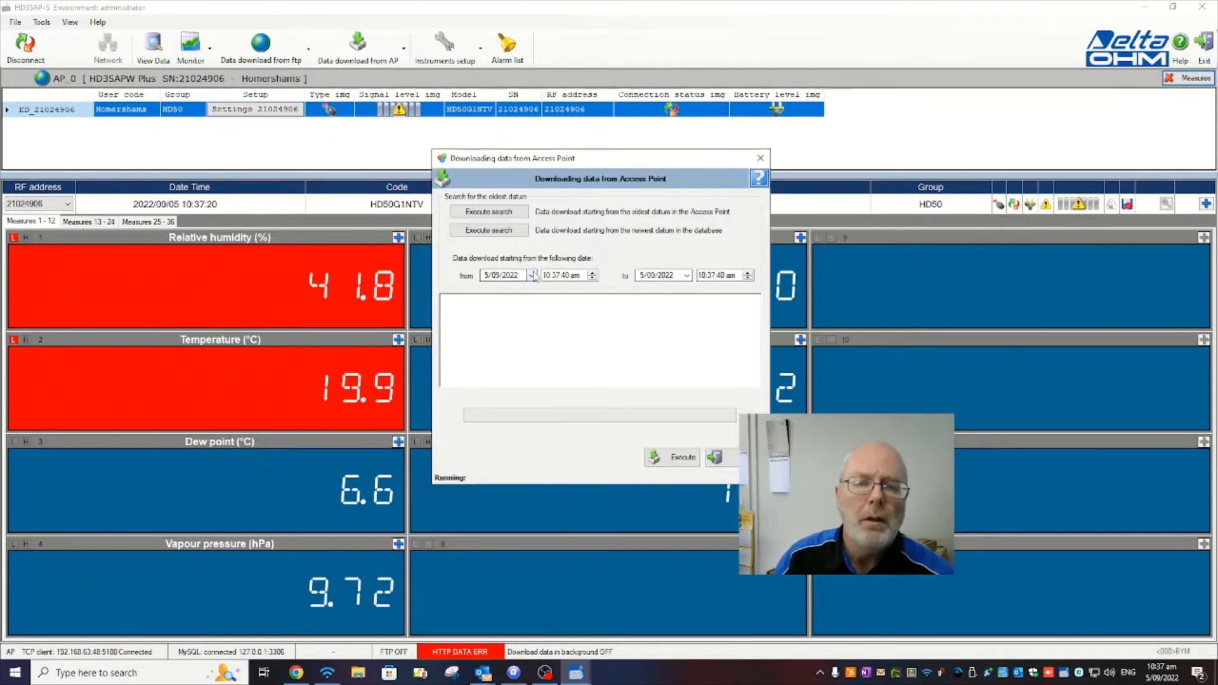
# Set the download start date to 31/07/2022
pyautogui.click(533, 275)
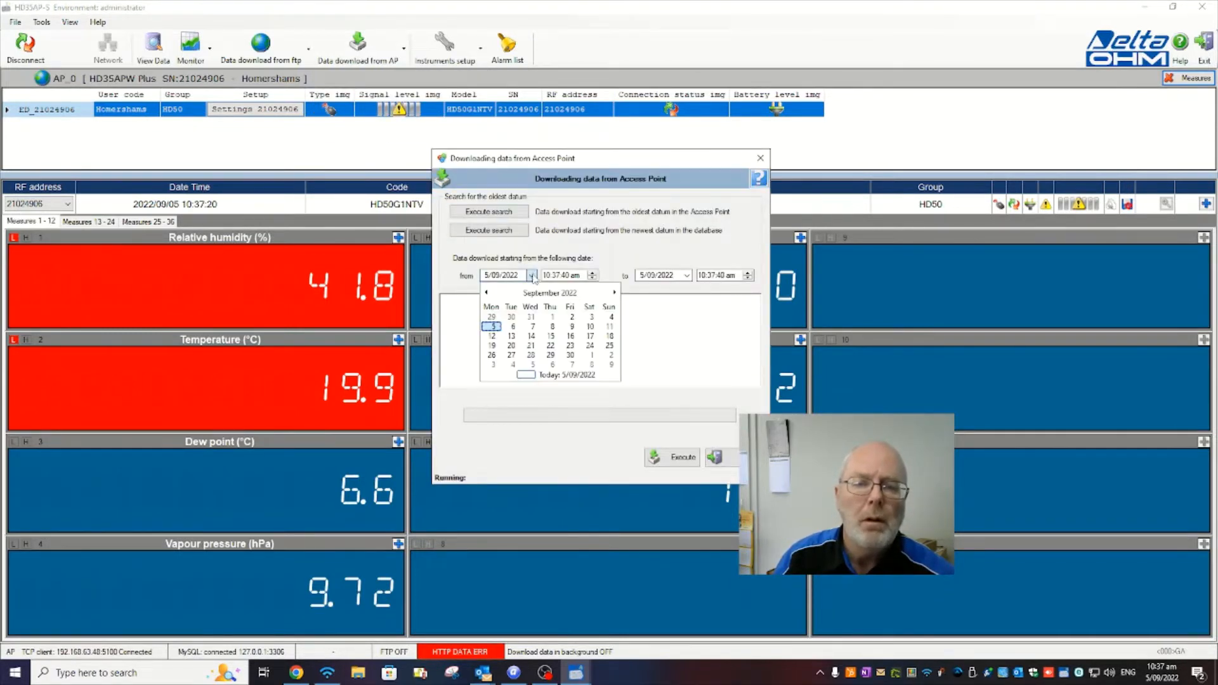
pyautogui.click(486, 293)
pyautogui.click(609, 317)
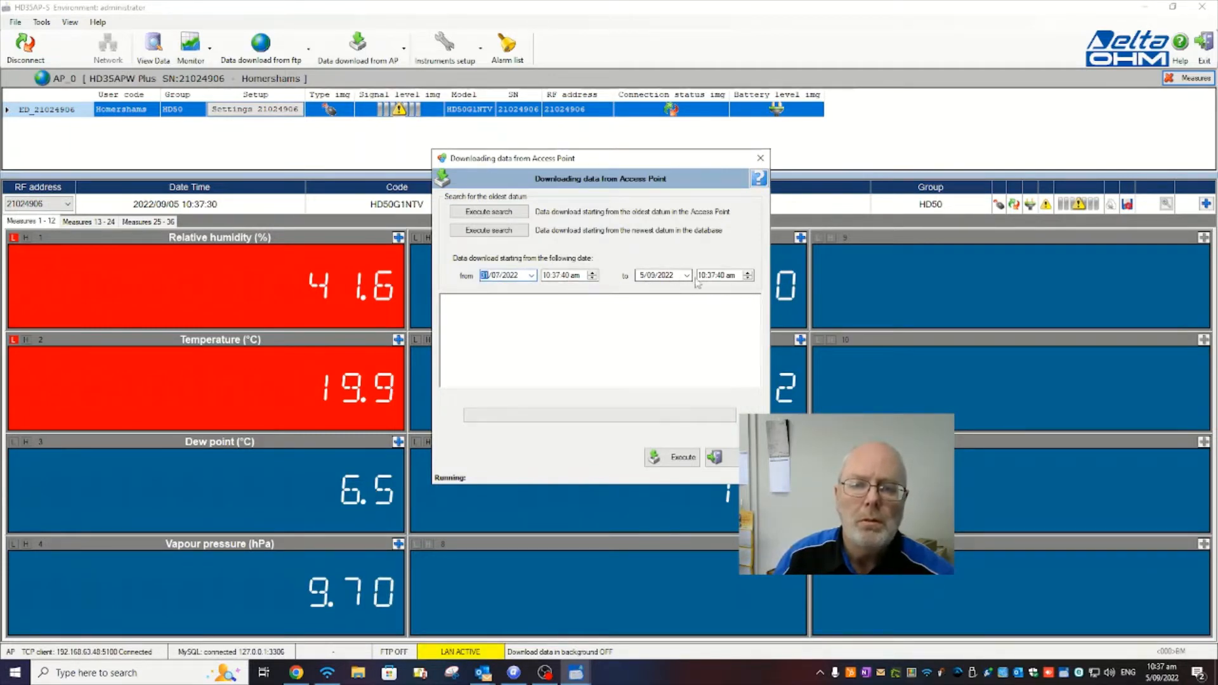
# Set the download end to 2/09/2022 at 9:37:40 am and execute the data download
pyautogui.click(650, 277)
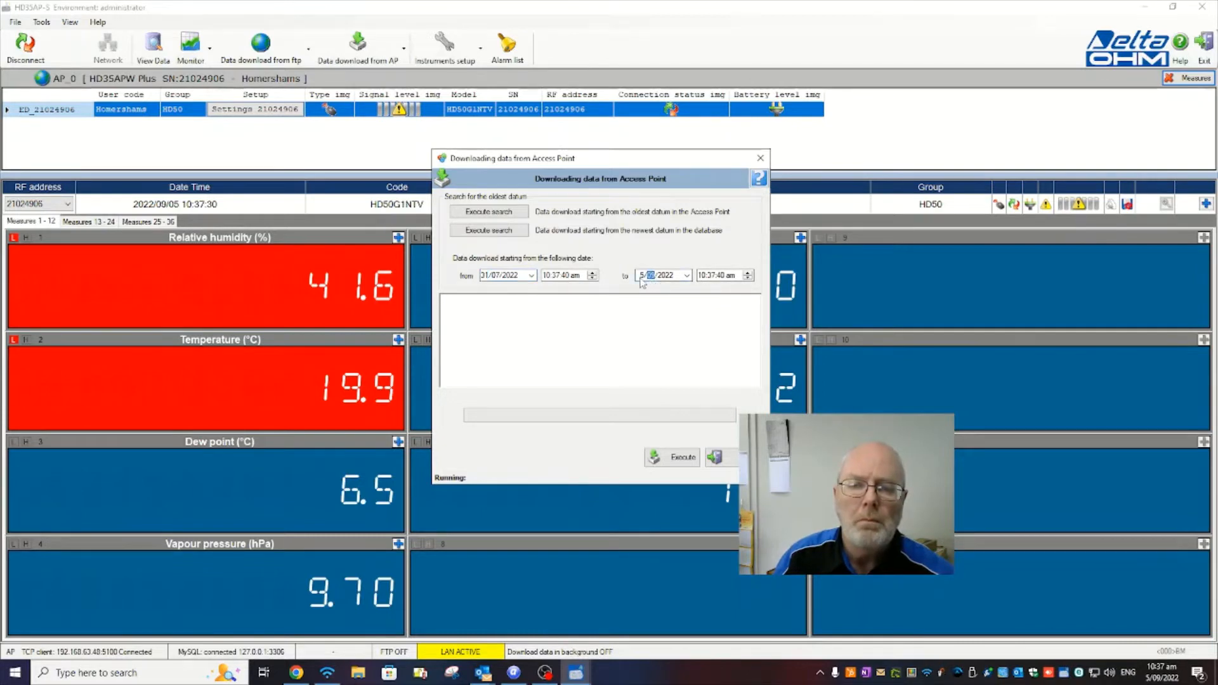
pyautogui.click(642, 277)
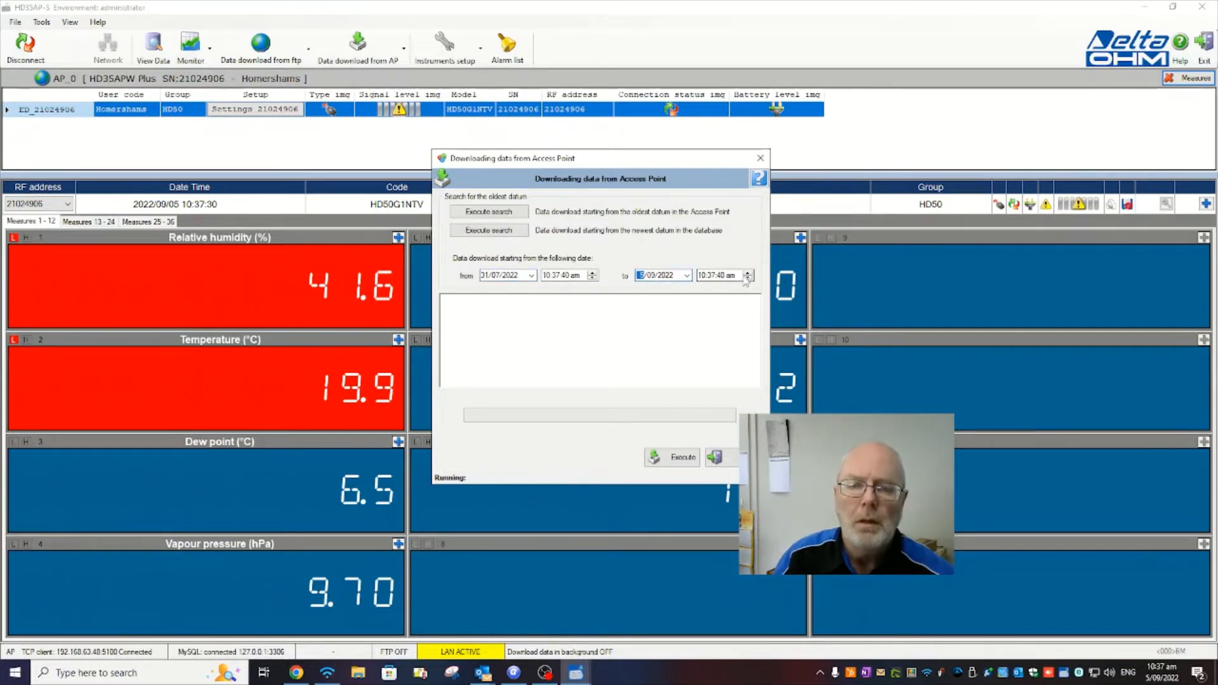
pyautogui.click(642, 276)
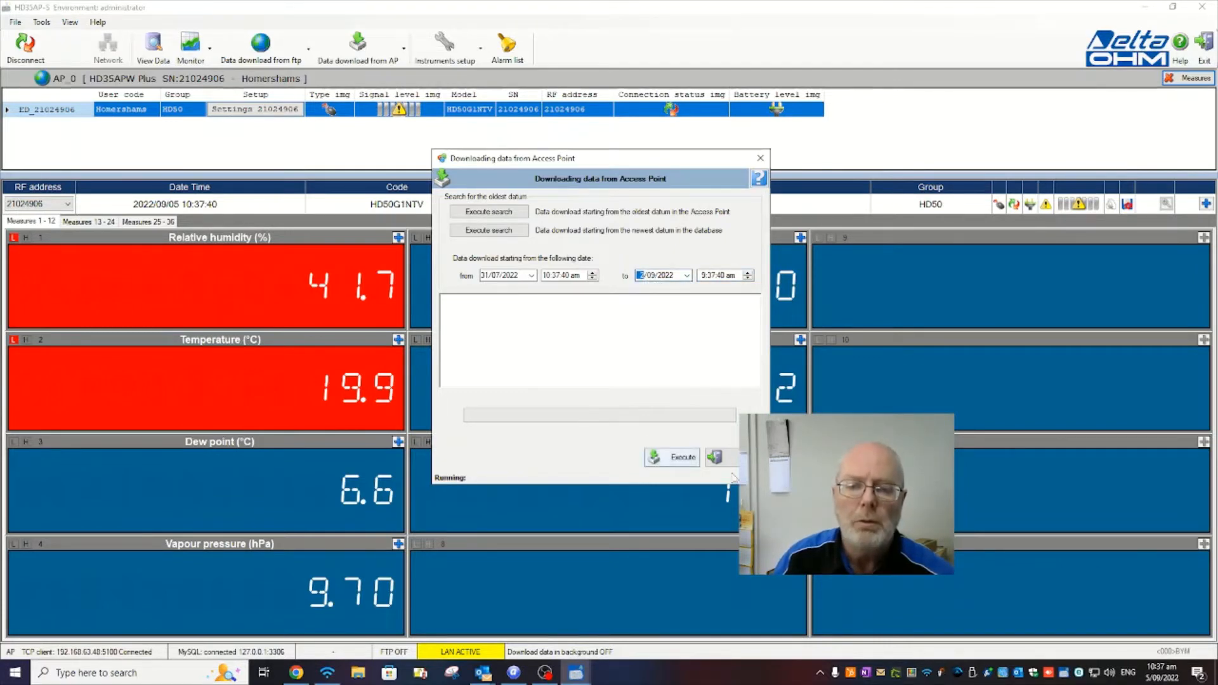
pyautogui.click(684, 462)
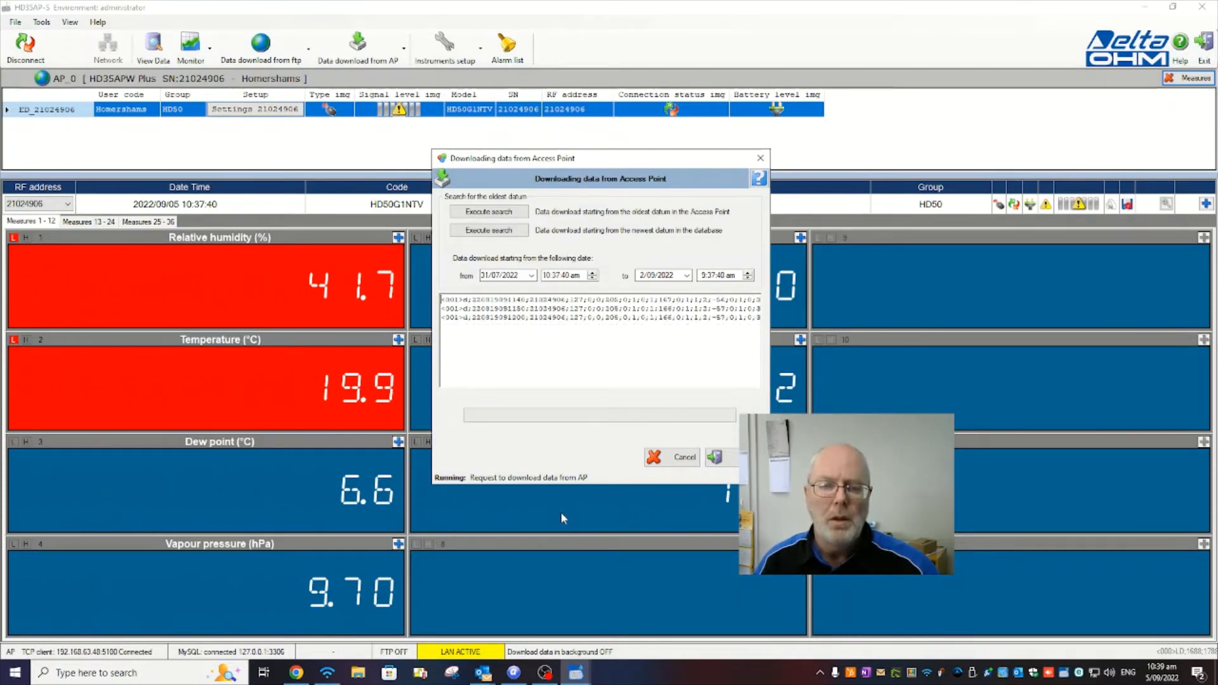
pyautogui.click(544, 673)
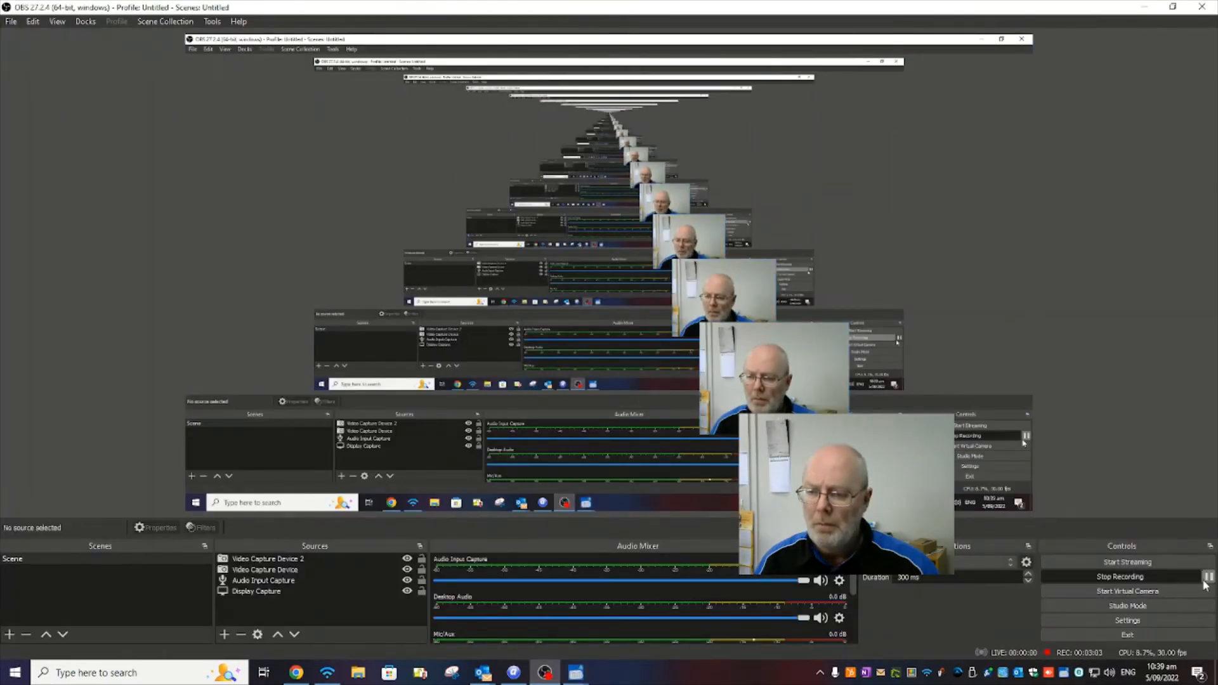
pyautogui.click(1208, 576)
pyautogui.click(1208, 576)
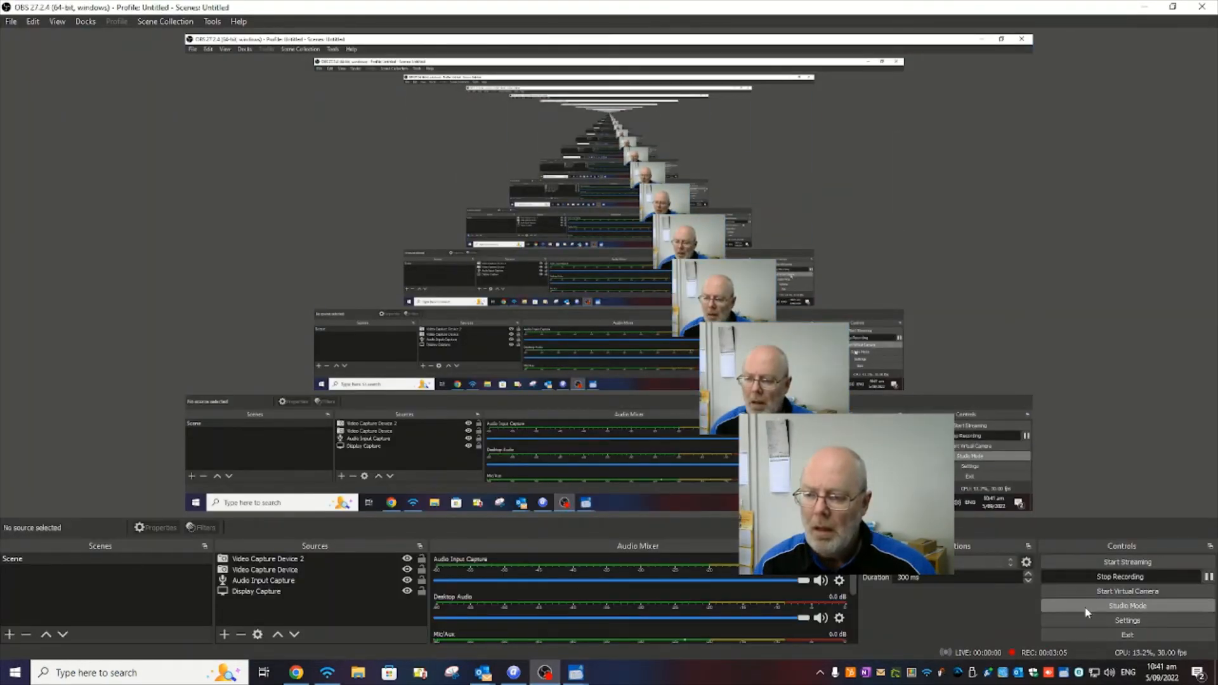
pyautogui.click(1200, 576)
pyautogui.click(1205, 576)
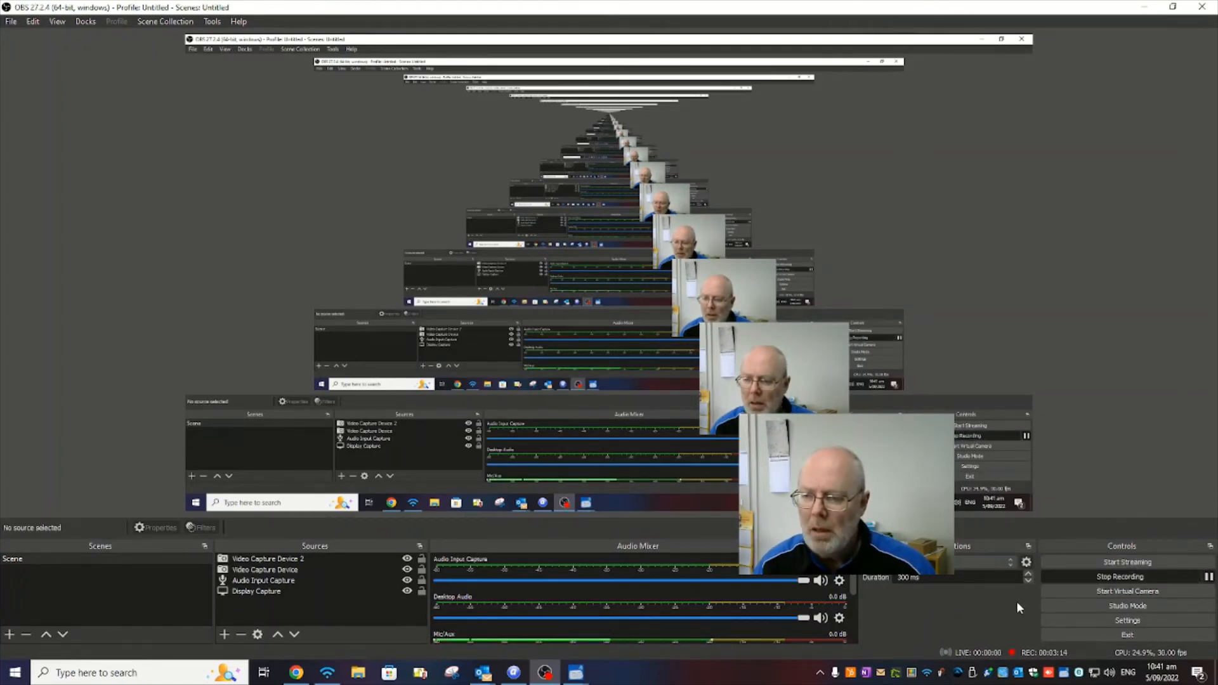
pyautogui.click(1207, 577)
pyautogui.click(1208, 576)
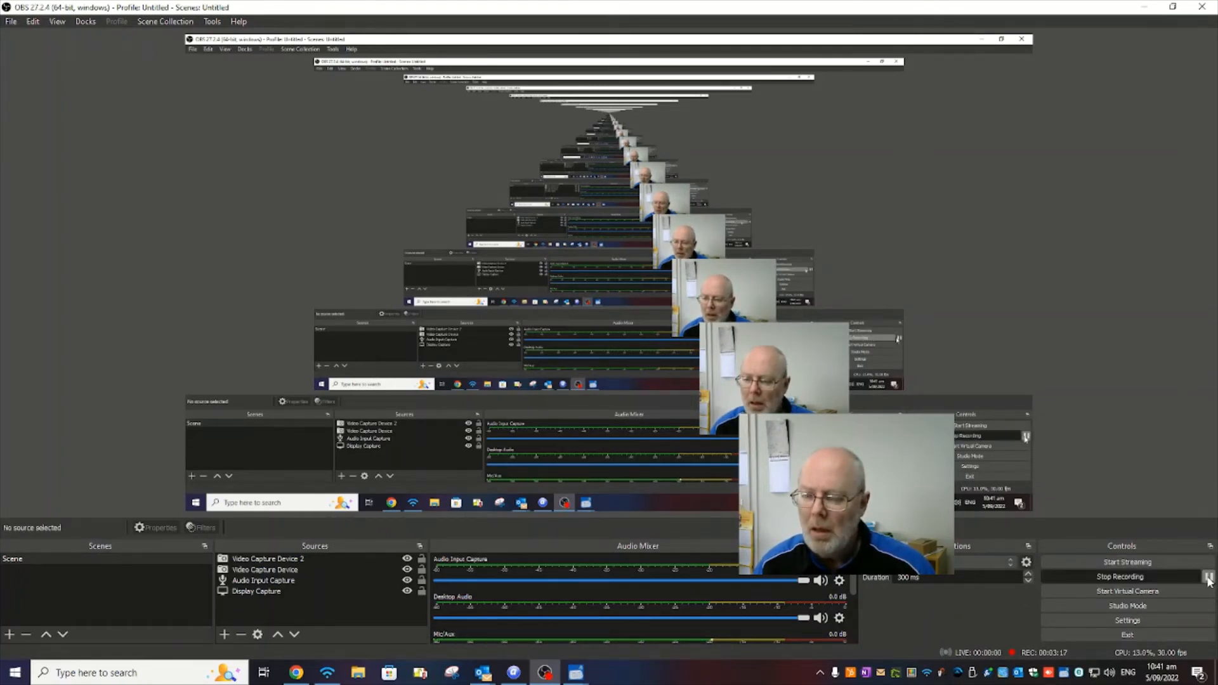
pyautogui.click(1208, 577)
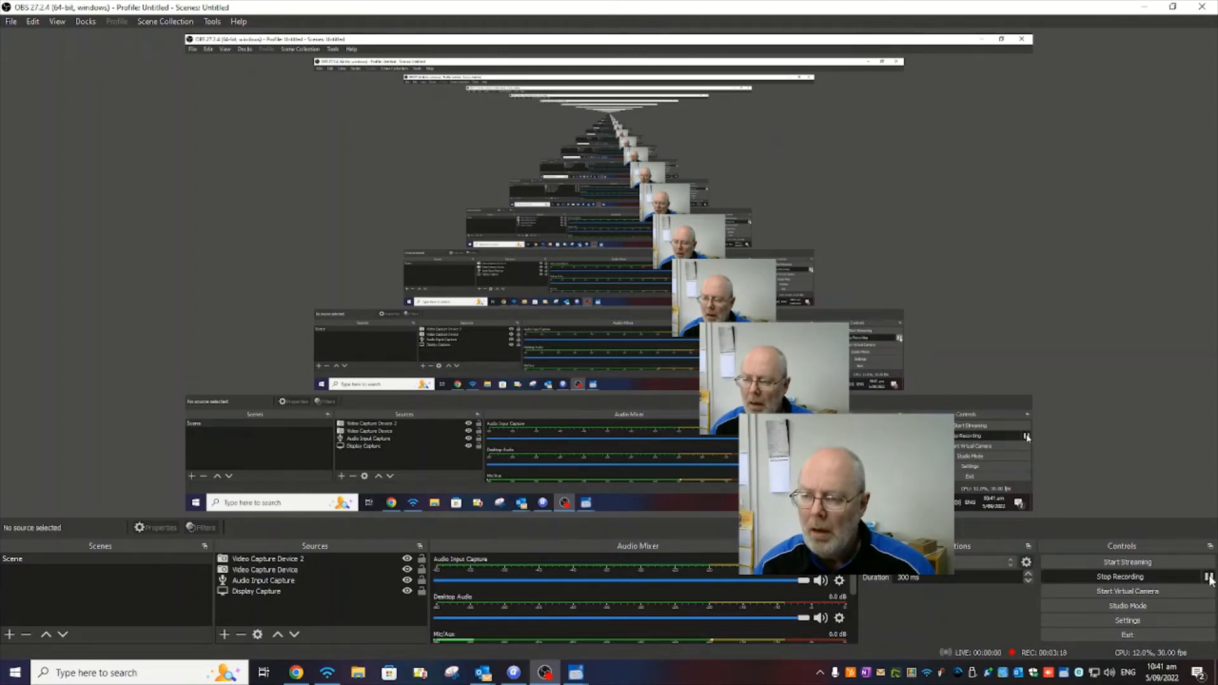
pyautogui.click(1066, 577)
pyautogui.click(1057, 580)
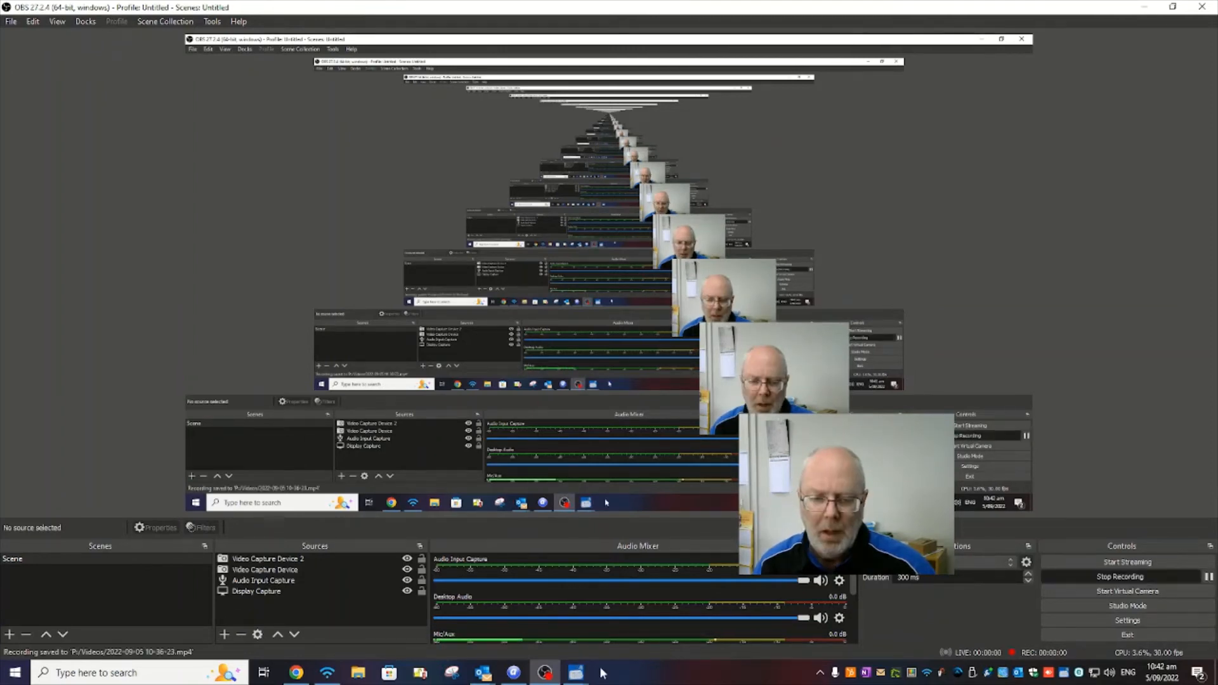
pyautogui.moveTo(567, 675)
pyautogui.click(599, 635)
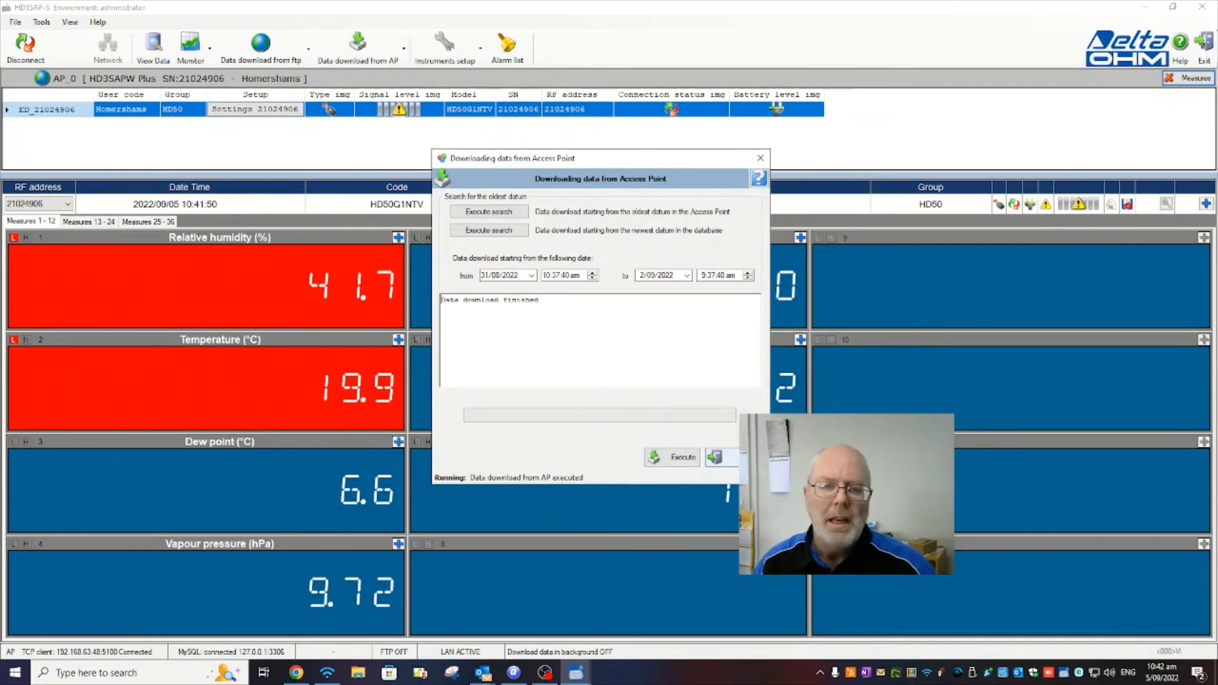
# Close the download dialog, open the database viewer, and select probe ED_21024906 under ap_0 to show its channel info
pyautogui.click(741, 458)
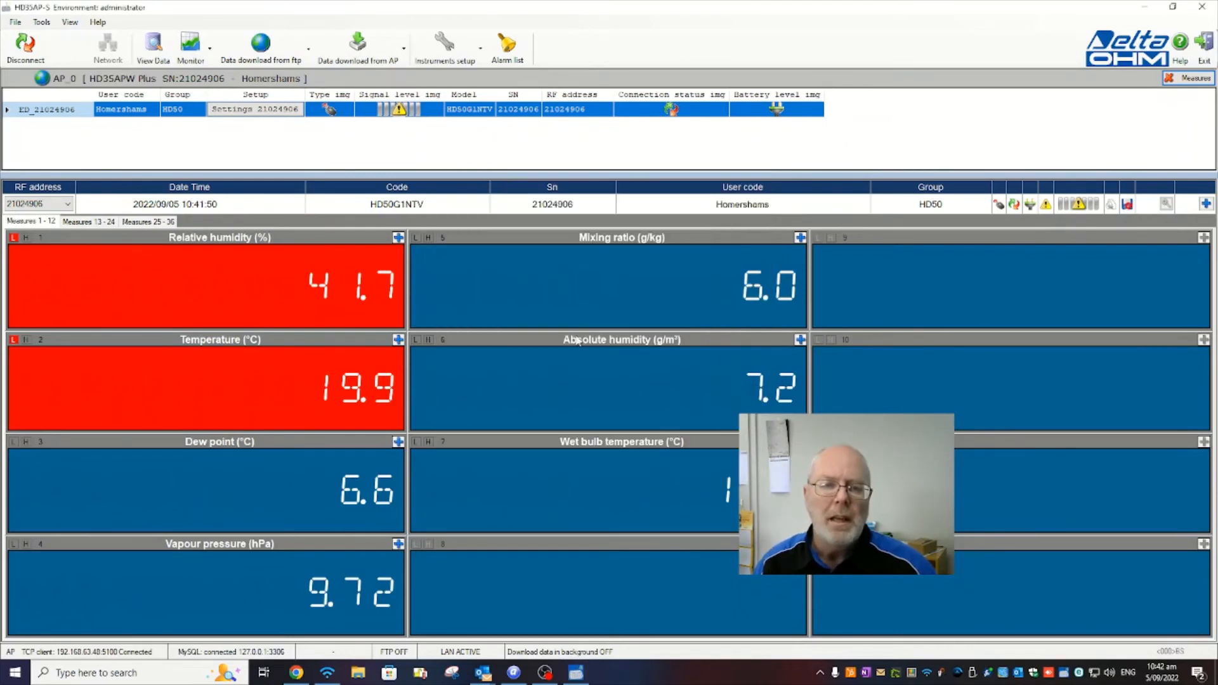
pyautogui.click(153, 46)
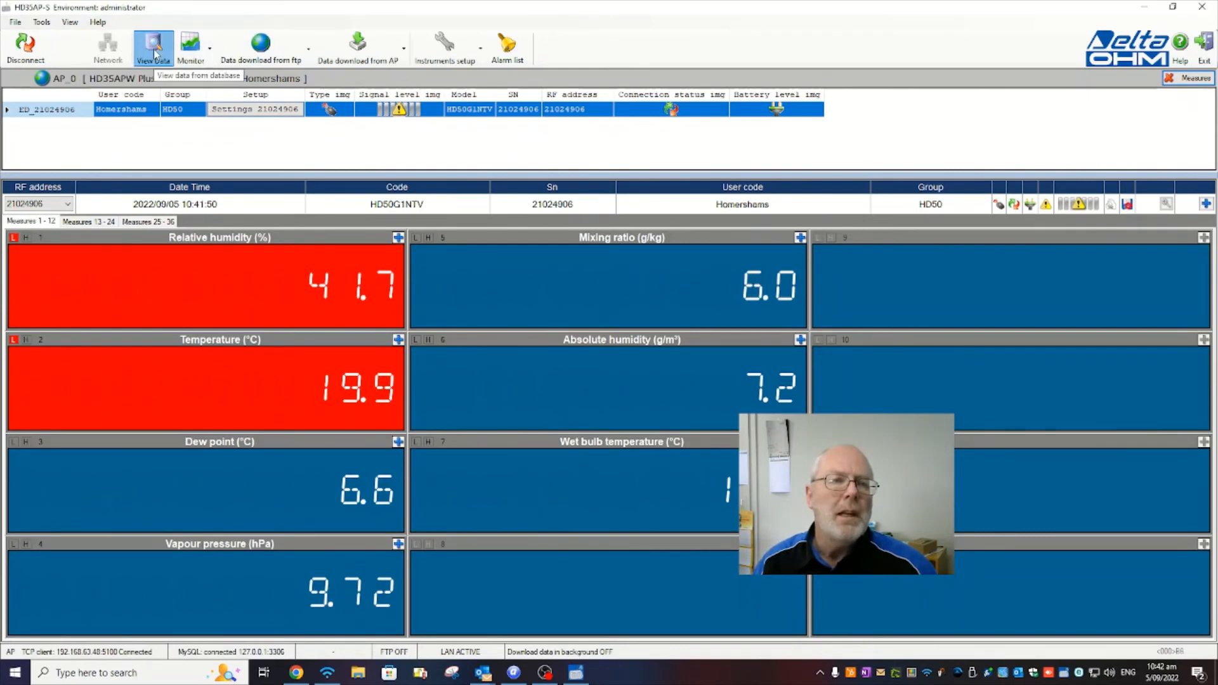
pyautogui.click(194, 57)
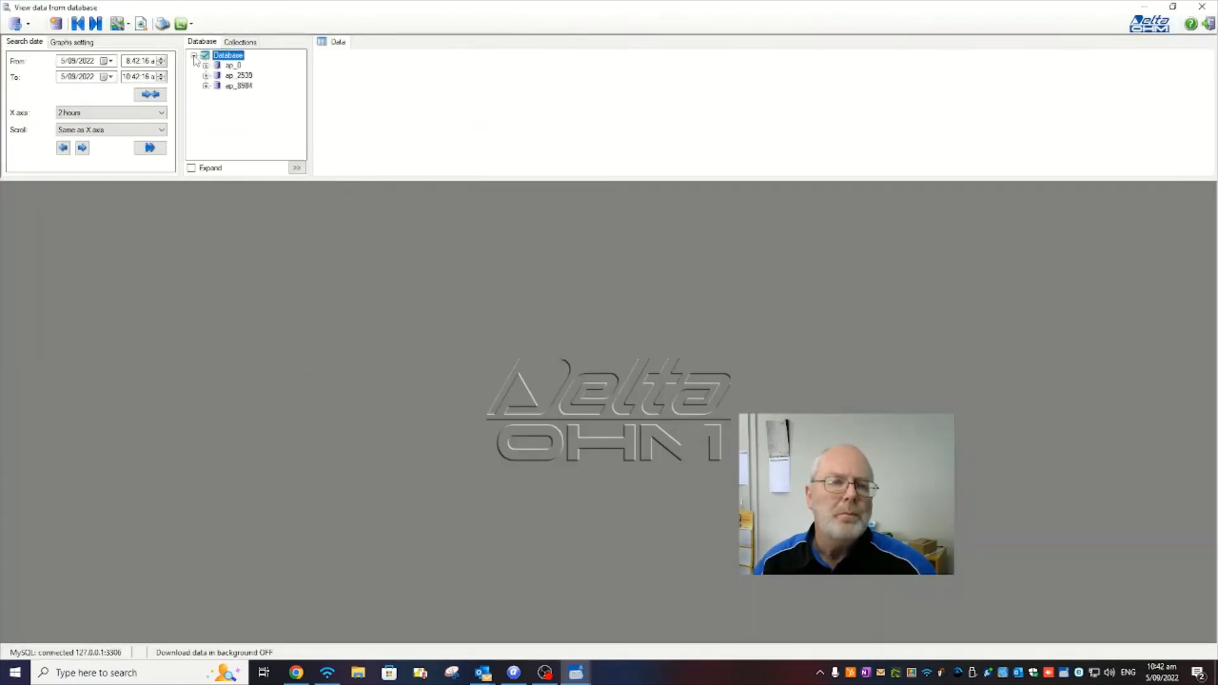
pyautogui.click(205, 65)
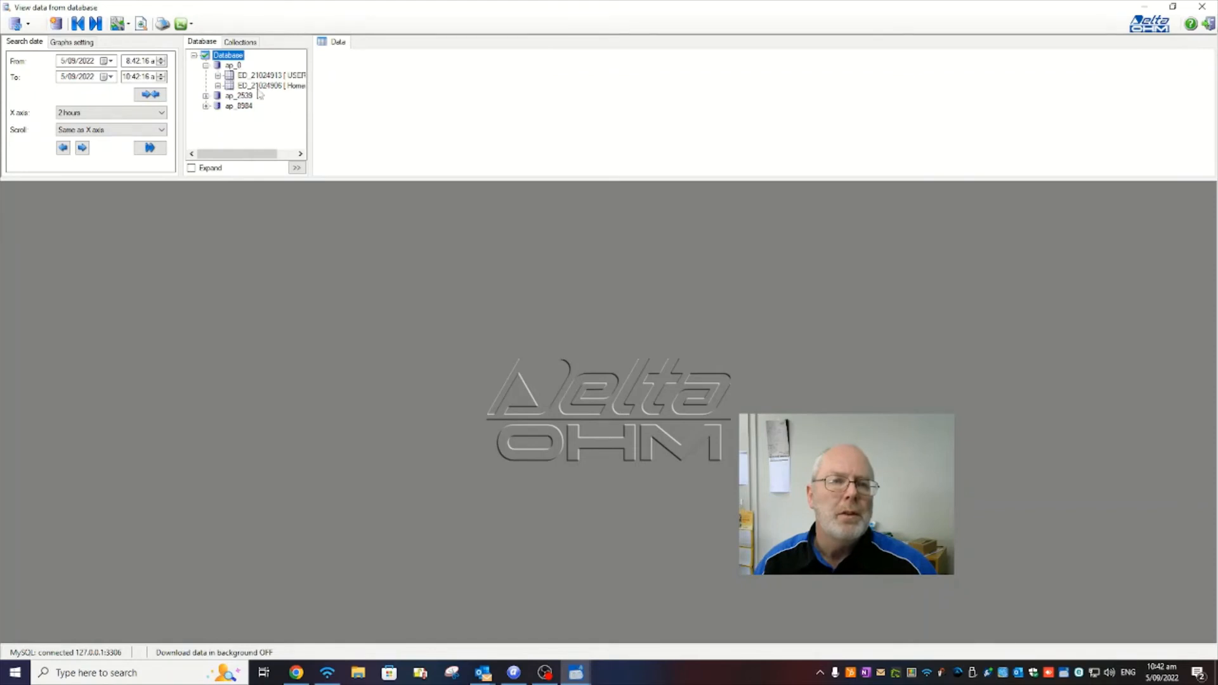
pyautogui.click(219, 86)
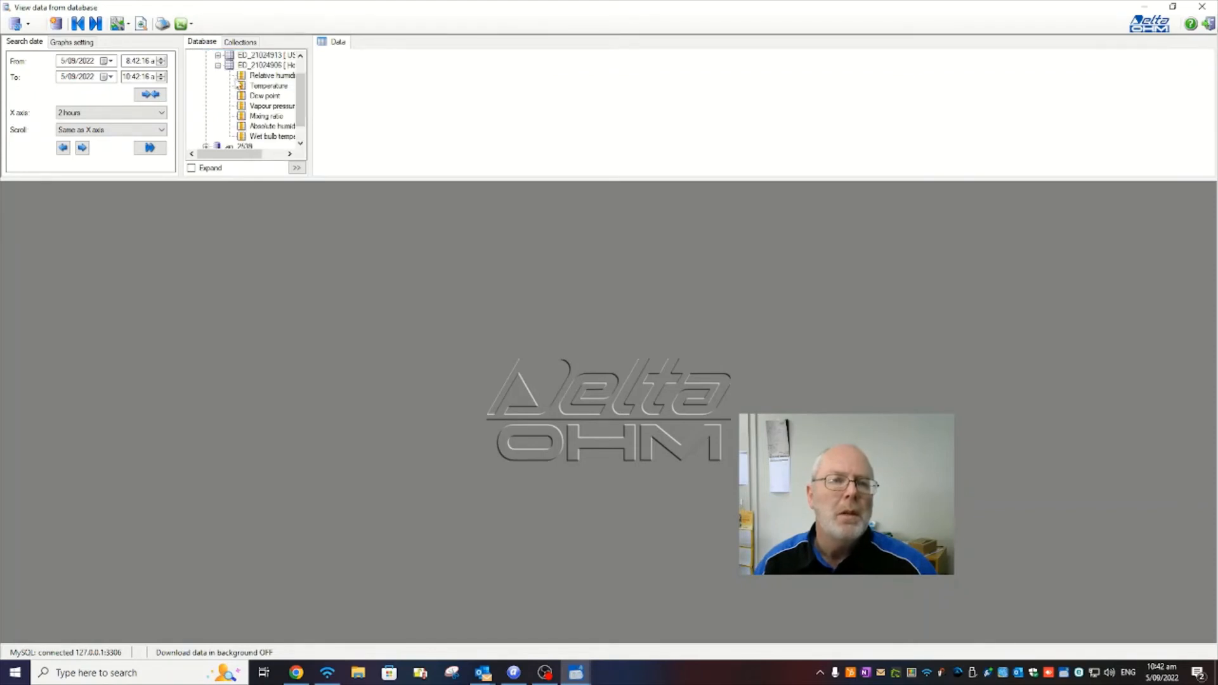
pyautogui.click(241, 65)
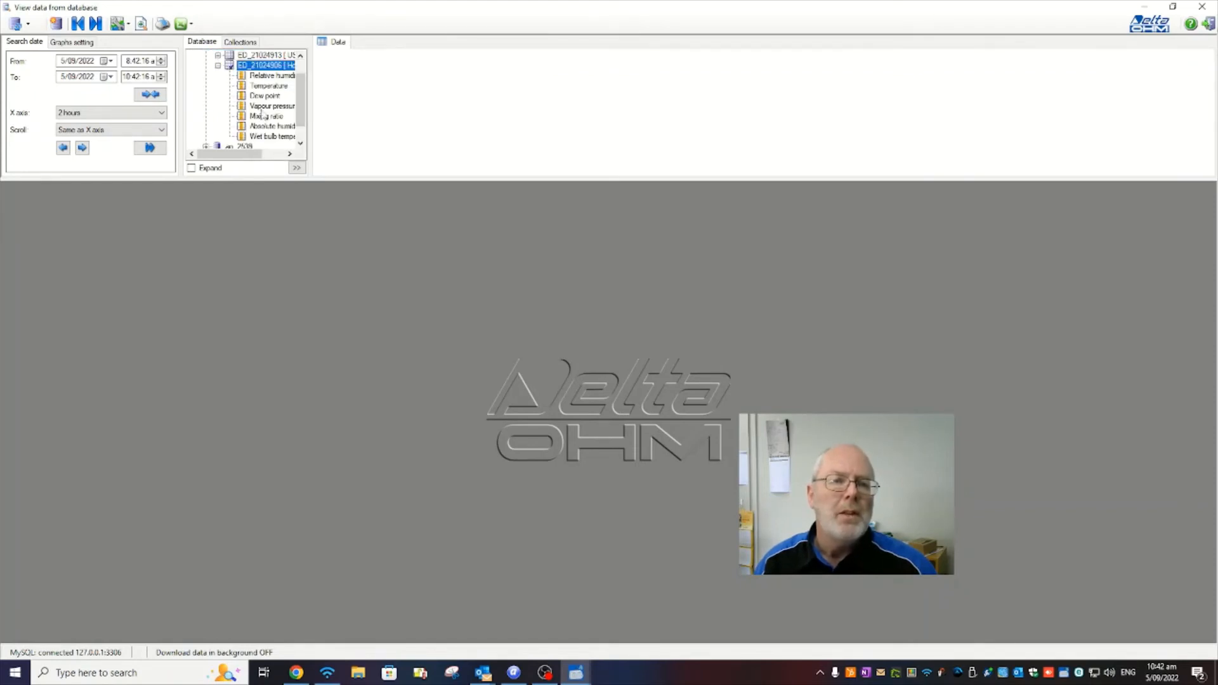
pyautogui.click(296, 167)
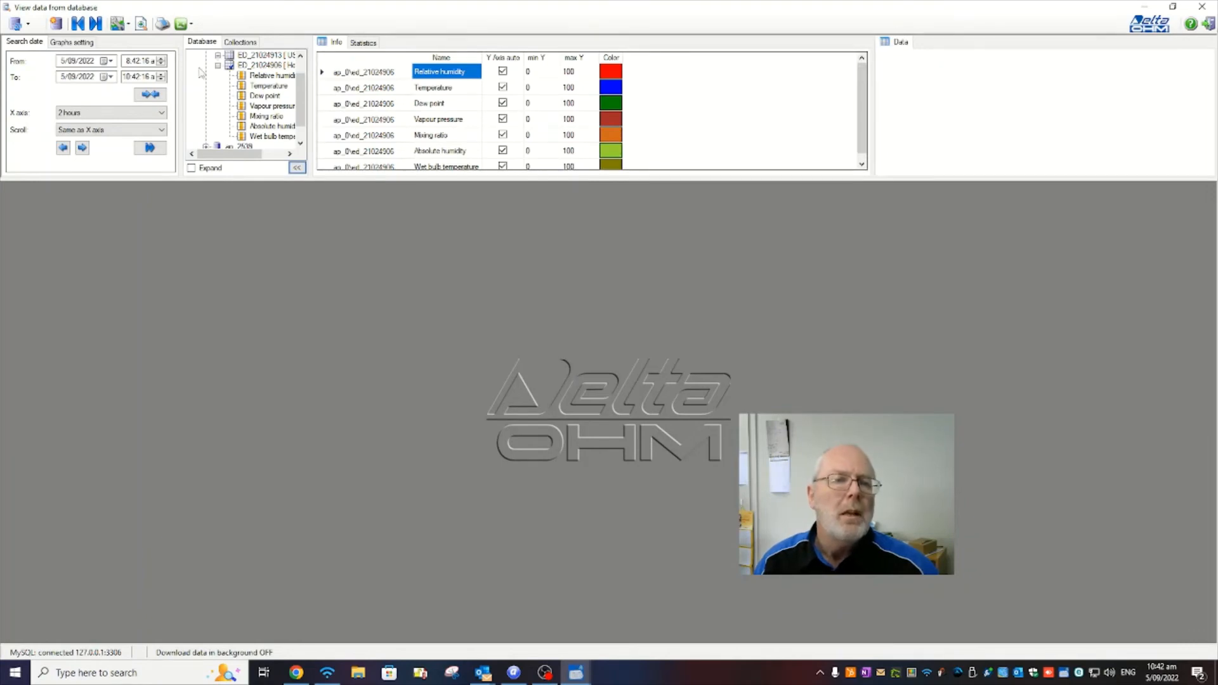
# Set the viewer's start date to 31/08/2022, display the data for that range, and close the viewer
pyautogui.click(111, 61)
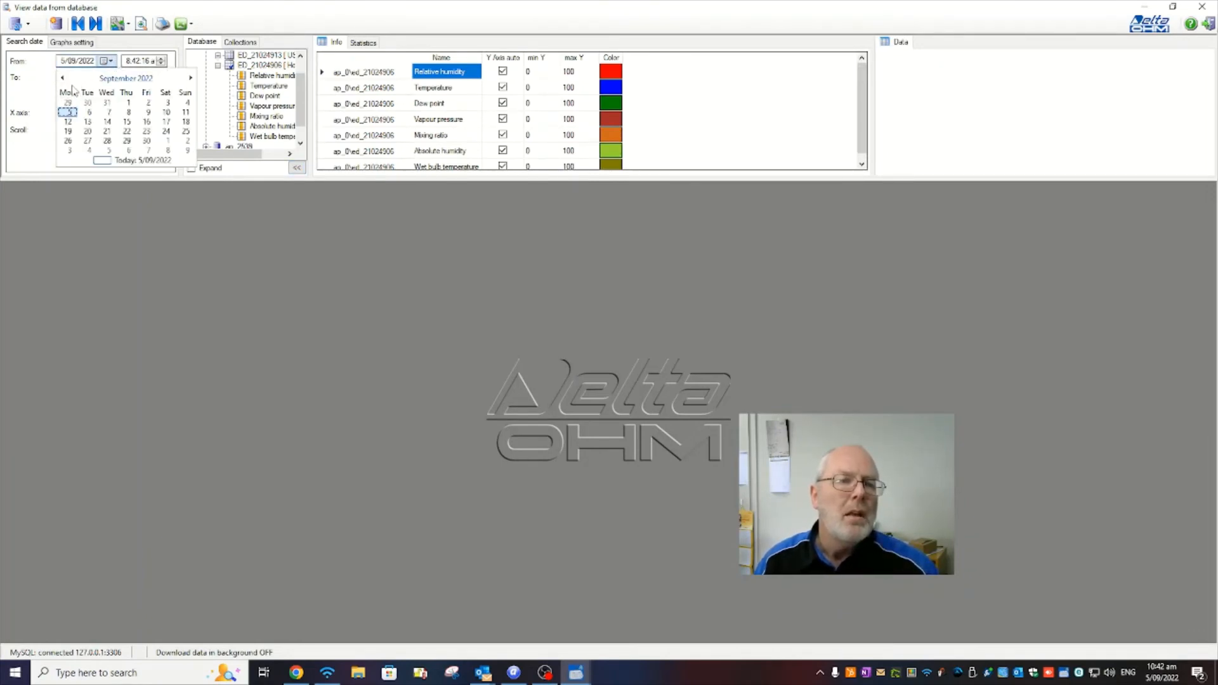
pyautogui.click(107, 103)
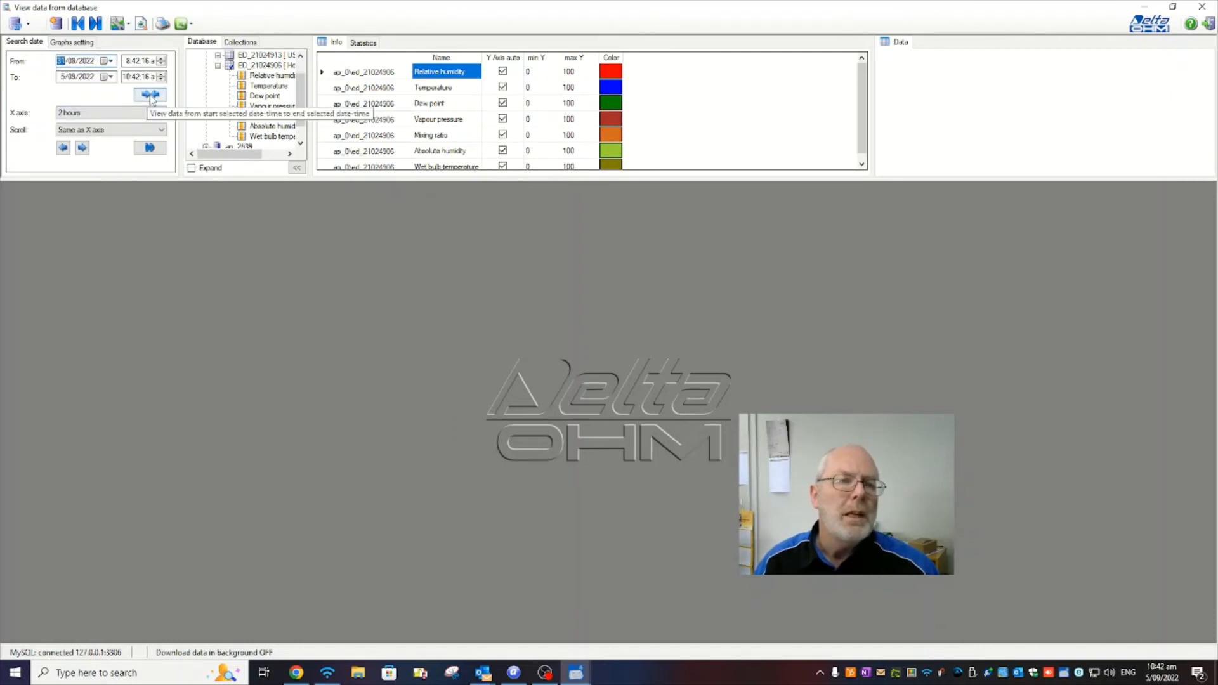
pyautogui.click(150, 94)
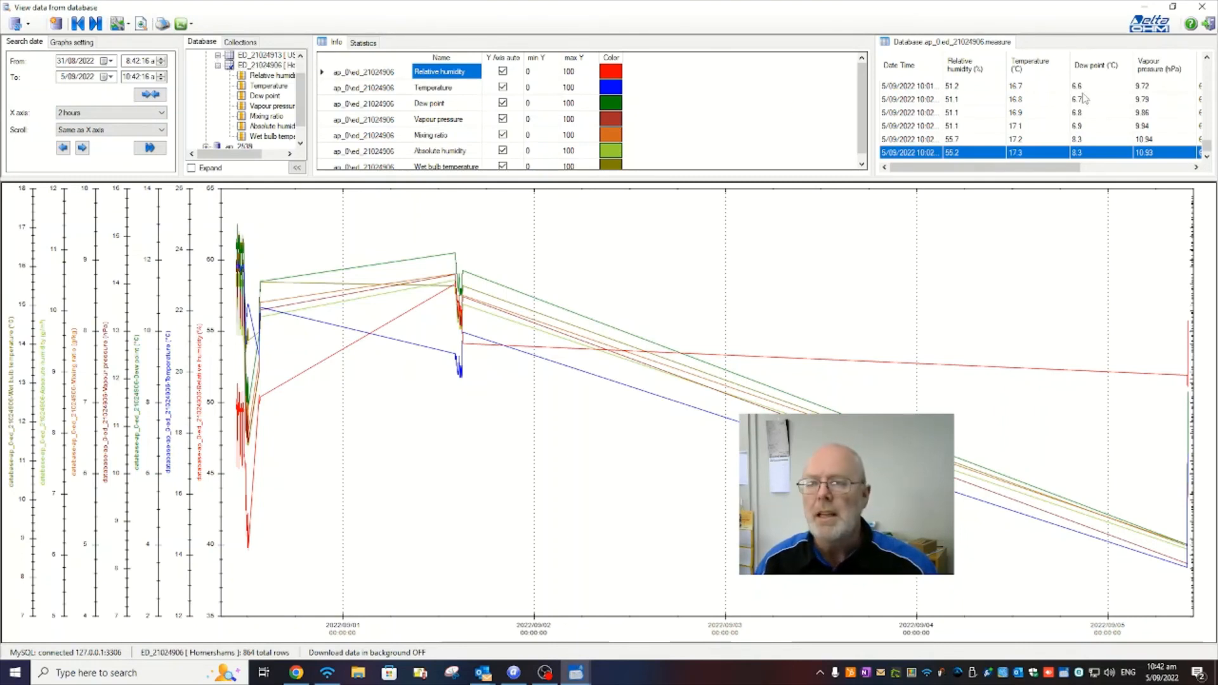
pyautogui.click(1207, 24)
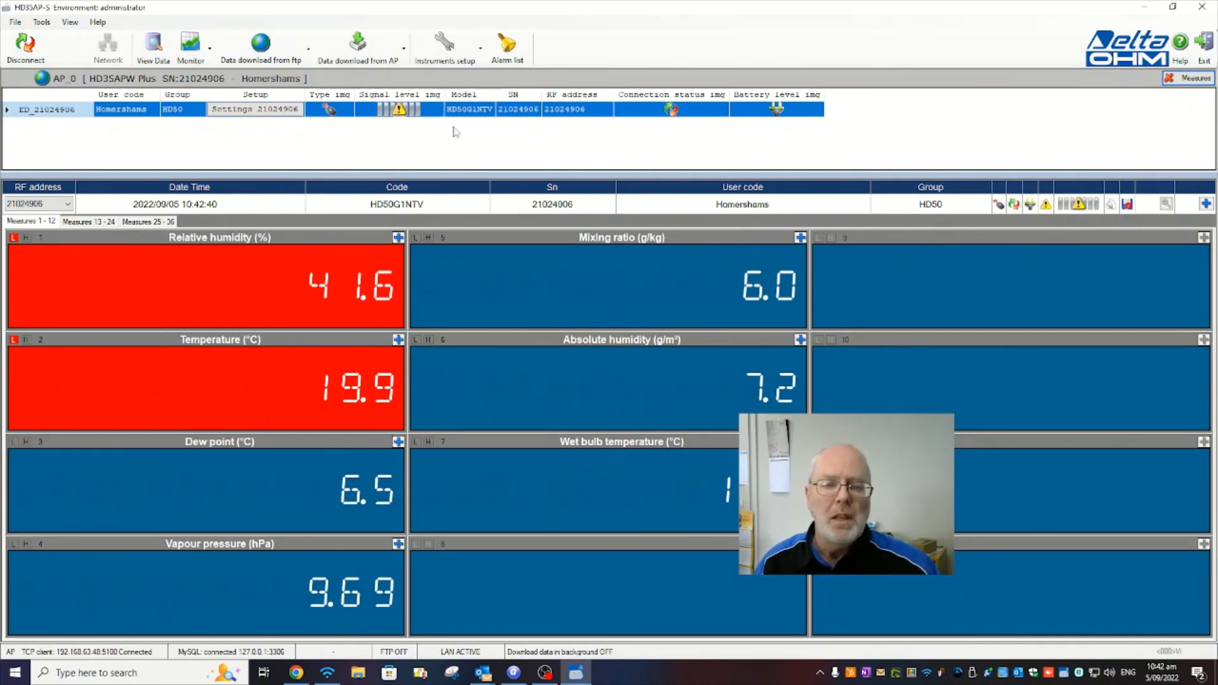
pyautogui.click(544, 672)
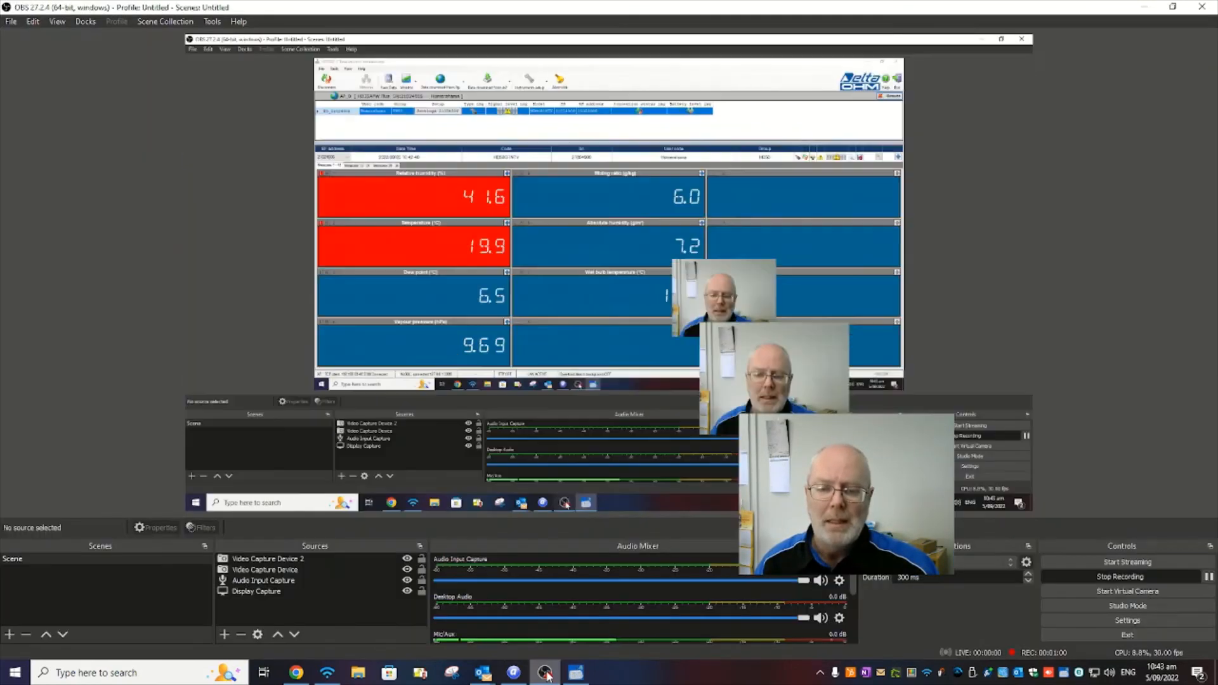